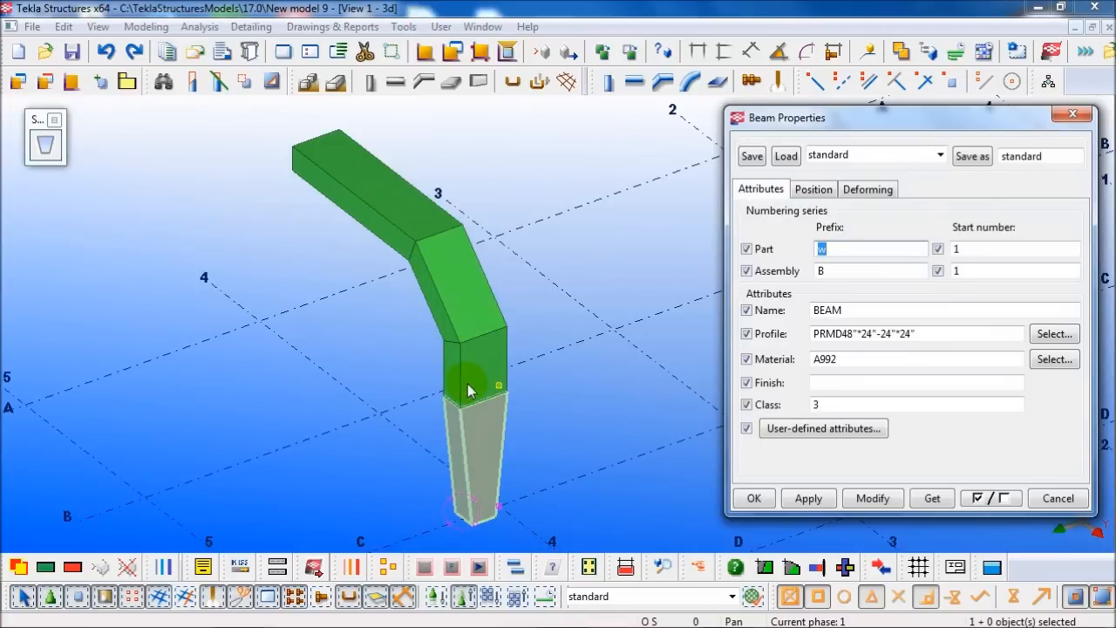
Check the profiles of the tapered duct beam and the bent duct beam in their beam properties.
left_click_drag(922, 334, 809, 338)
left_click(419, 224)
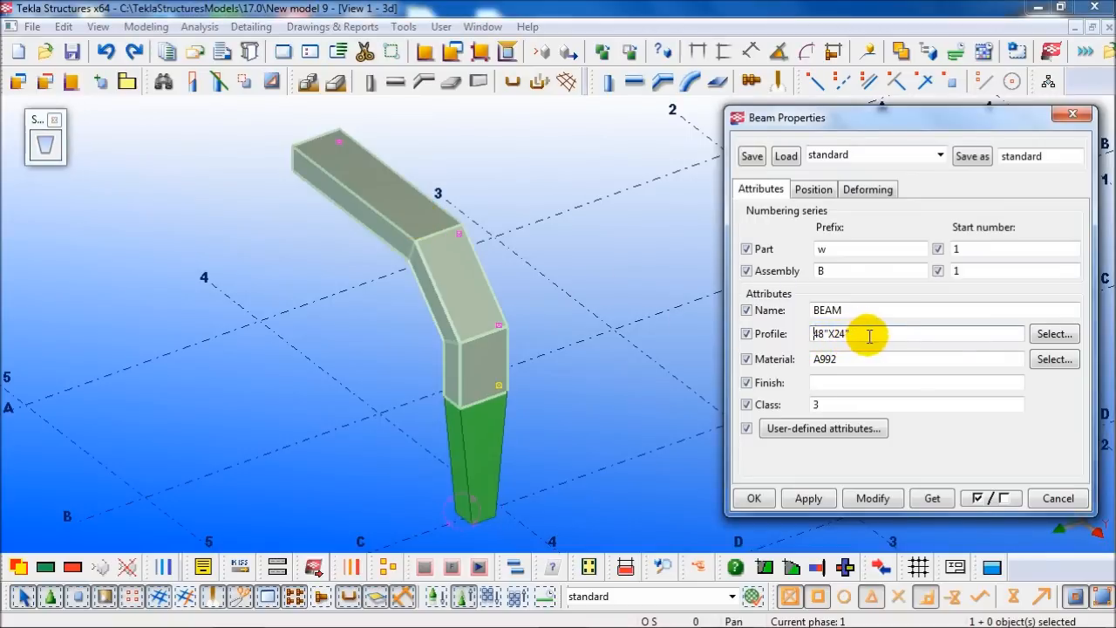
left_click(1045, 496)
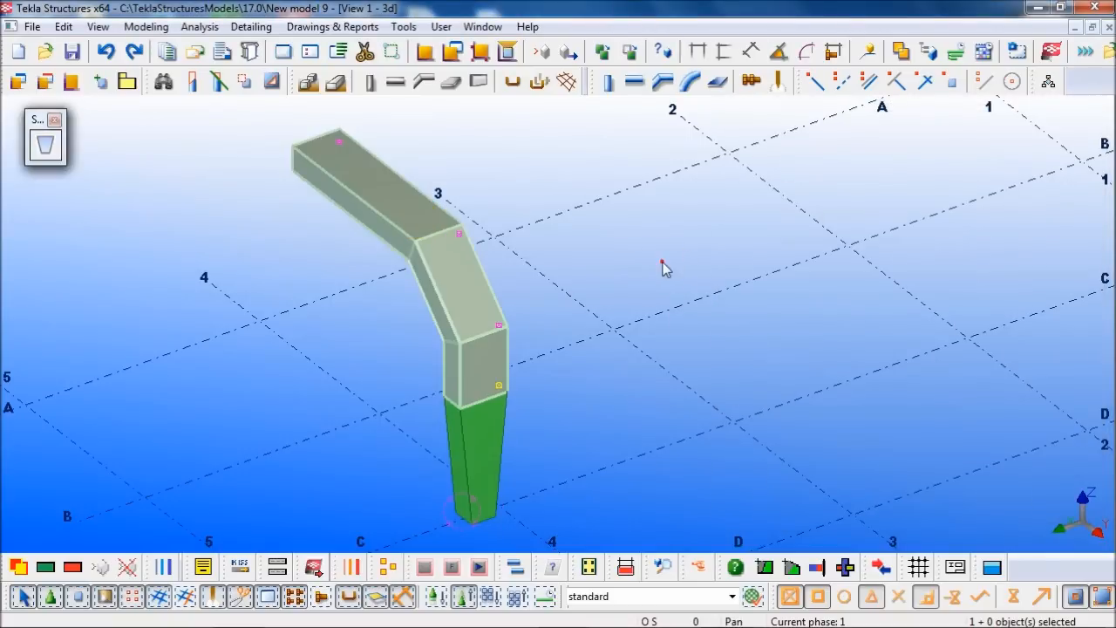
left_click(662, 261)
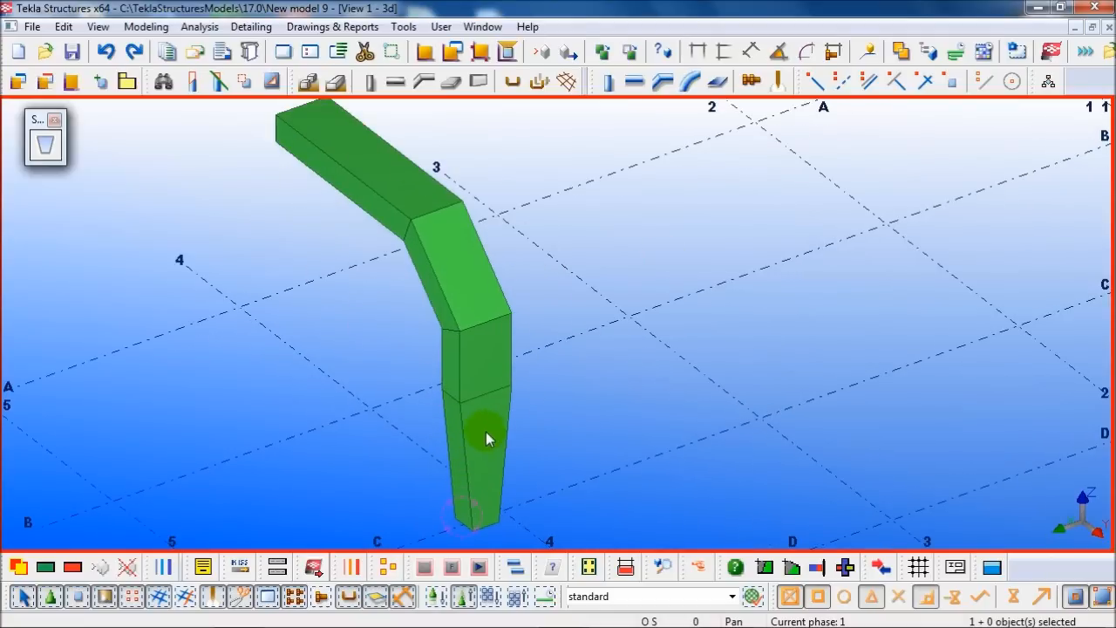
middle_click_drag(444, 397, 407, 386, "ctrl")
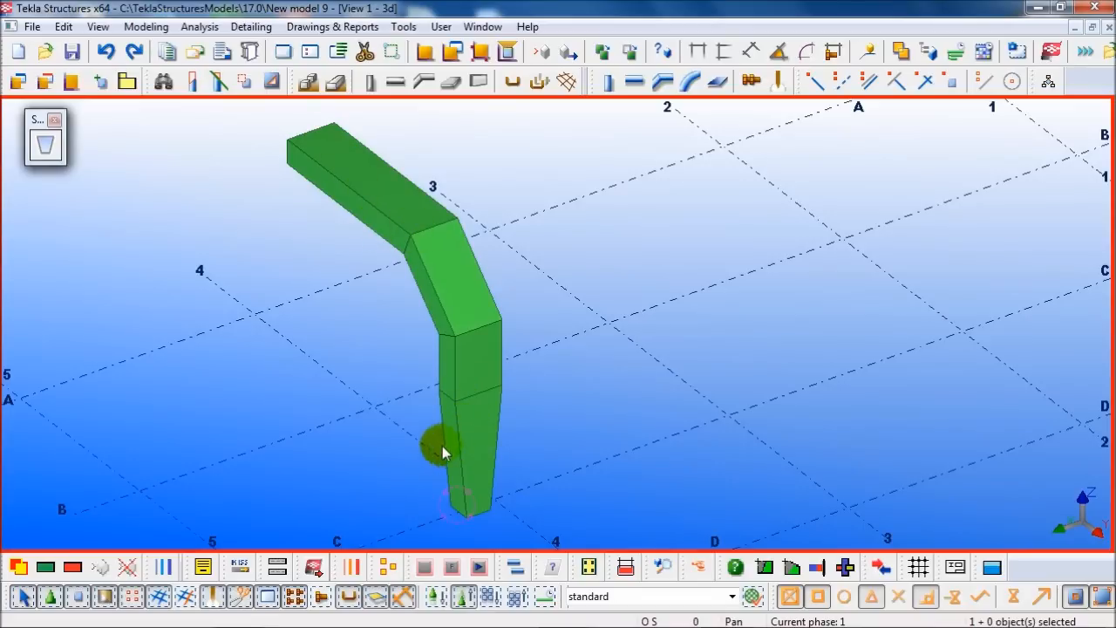
Open the Solid2Plates tool and set its contour plate properties to DuctPlate.
left_click(52, 146)
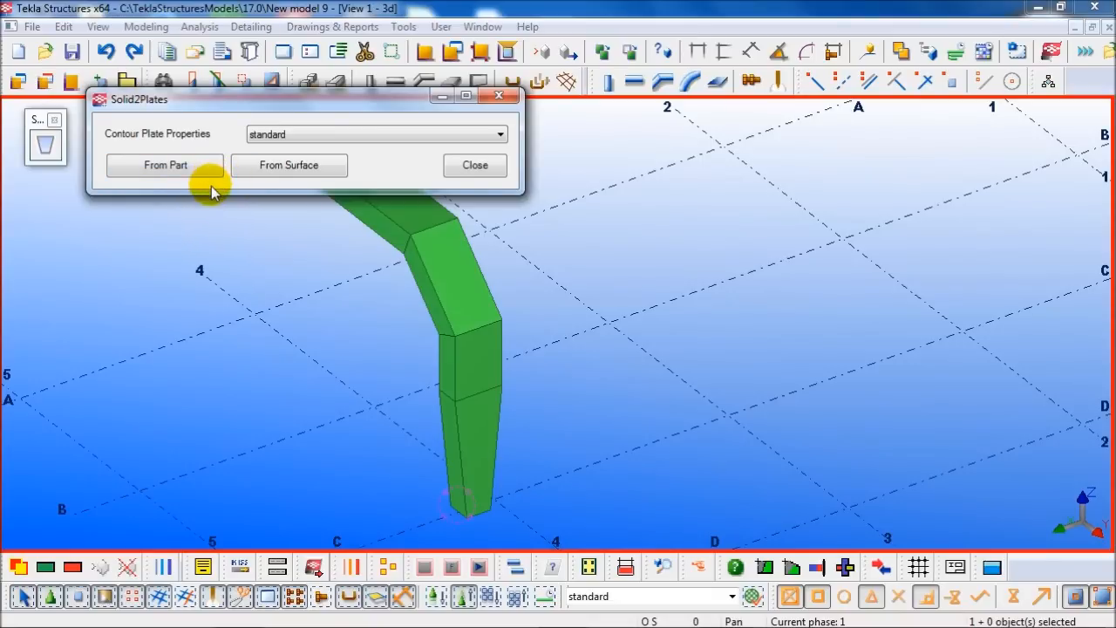
left_click(413, 135)
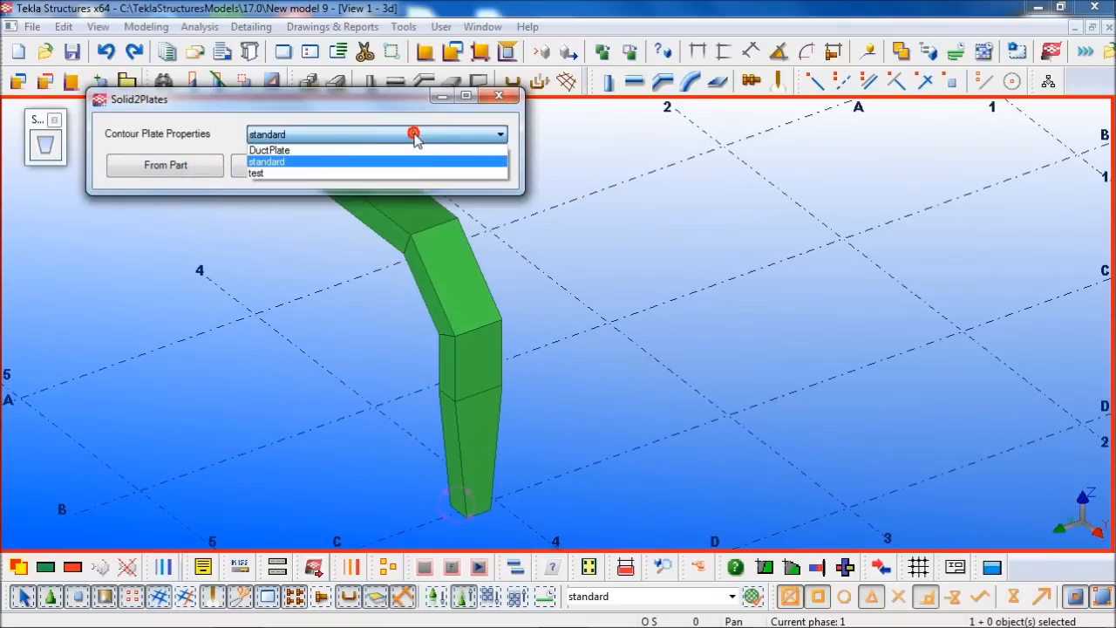
left_click(299, 150)
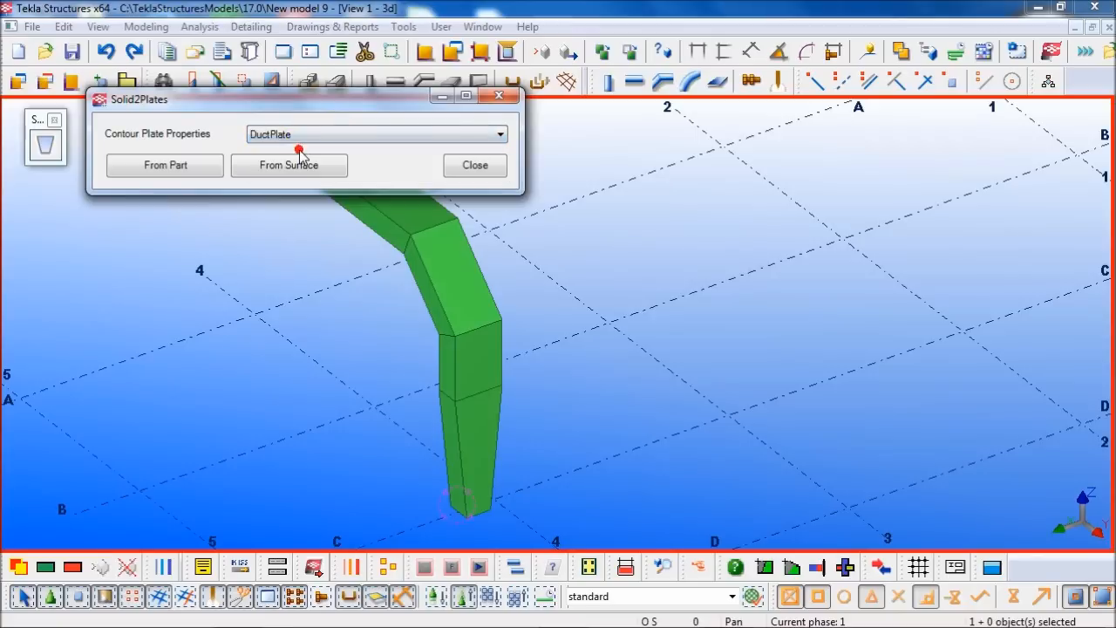
Load the saved DuctPlate settings in the contour plate properties to review them, and leave the plate command.
double_click(716, 81)
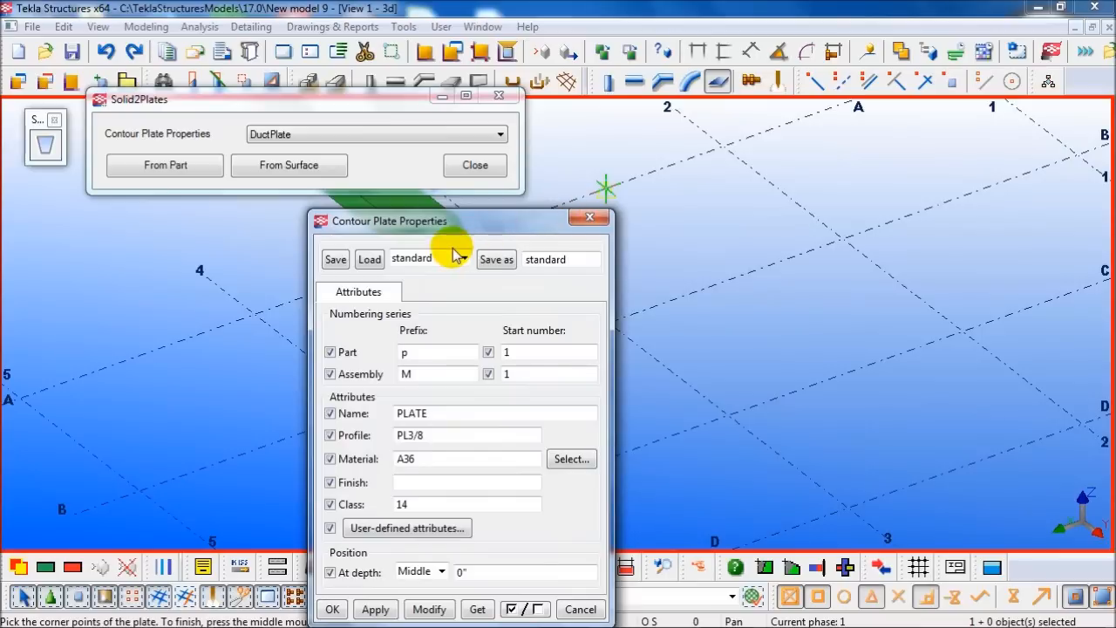
left_click(462, 258)
left_click(419, 287)
left_click(372, 264)
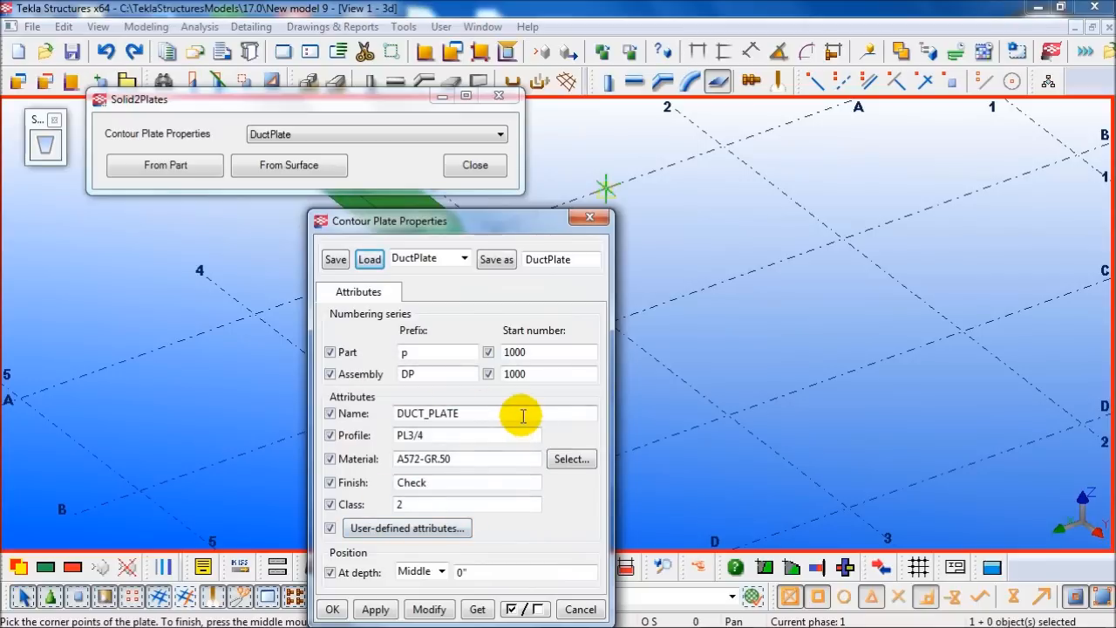
left_click(590, 220)
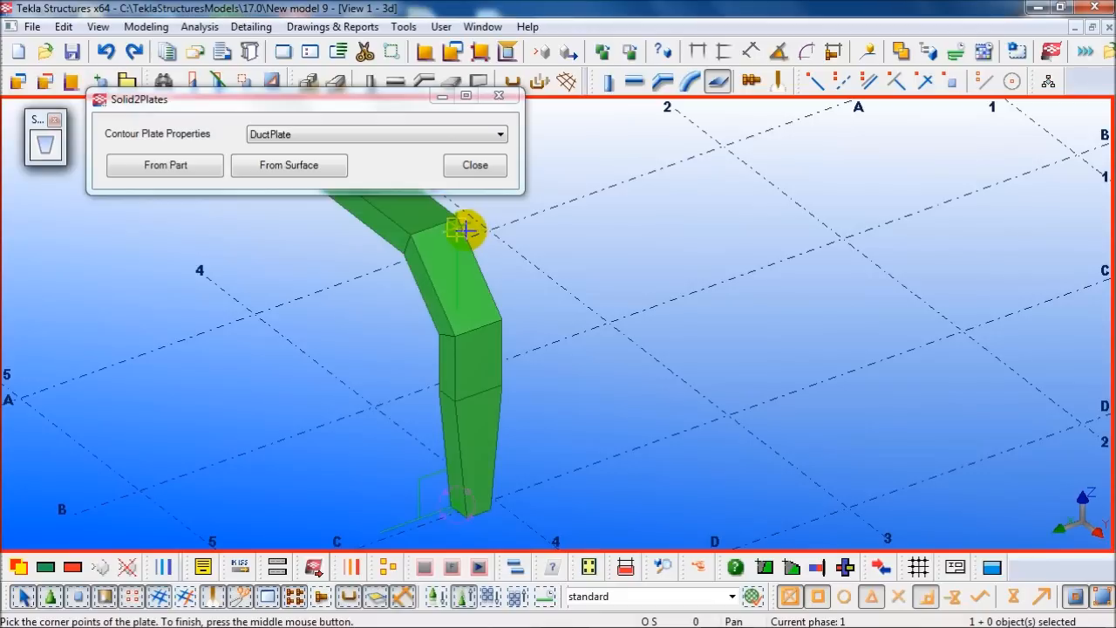
right_click(284, 230)
left_click(297, 238)
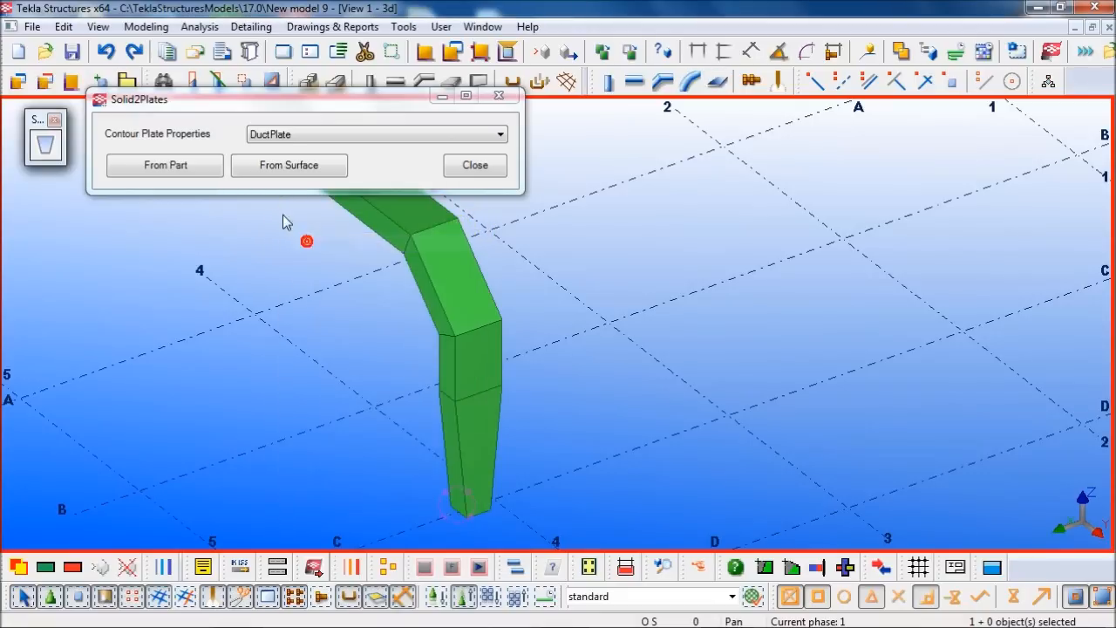
Add DuctPlate plates from individual surfaces on the upright, sloped and tapered sections of the duct.
left_click(280, 179)
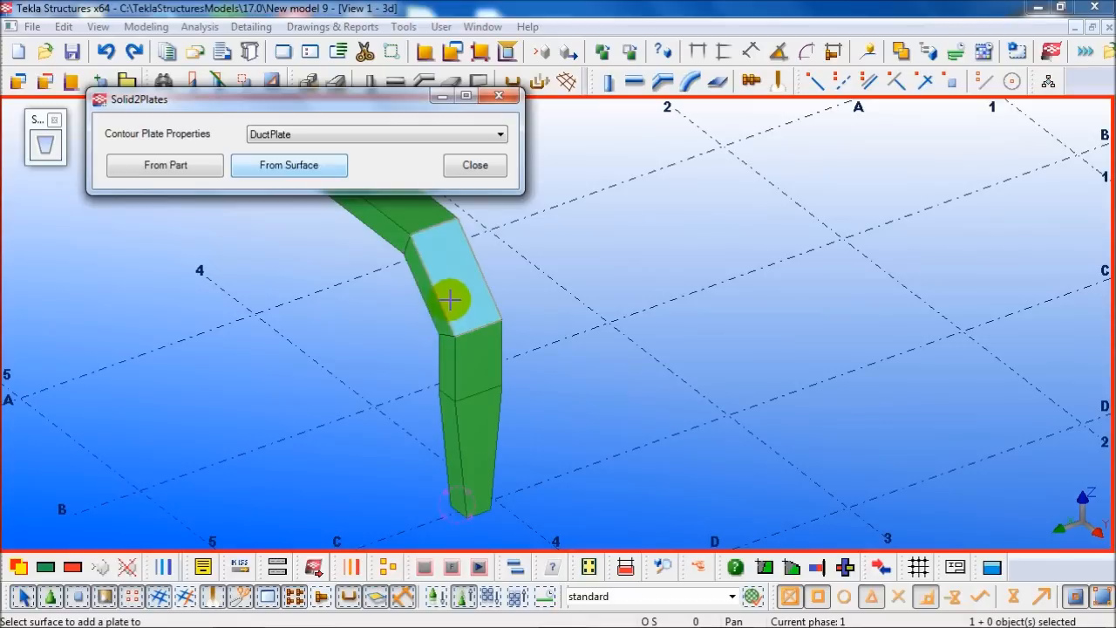
left_click(474, 349)
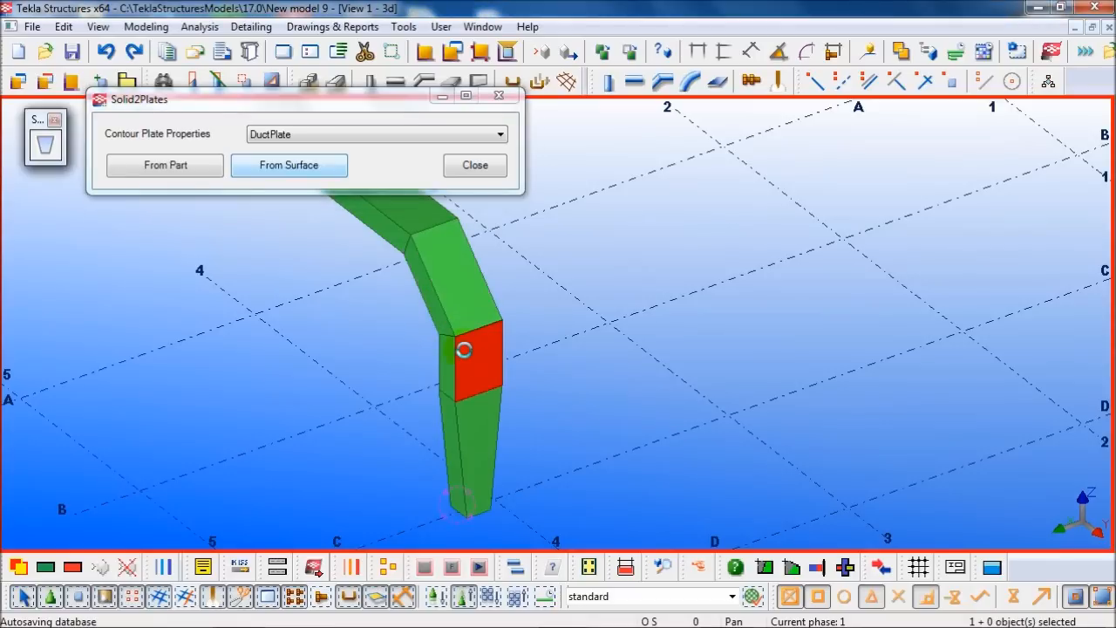
left_click(456, 294)
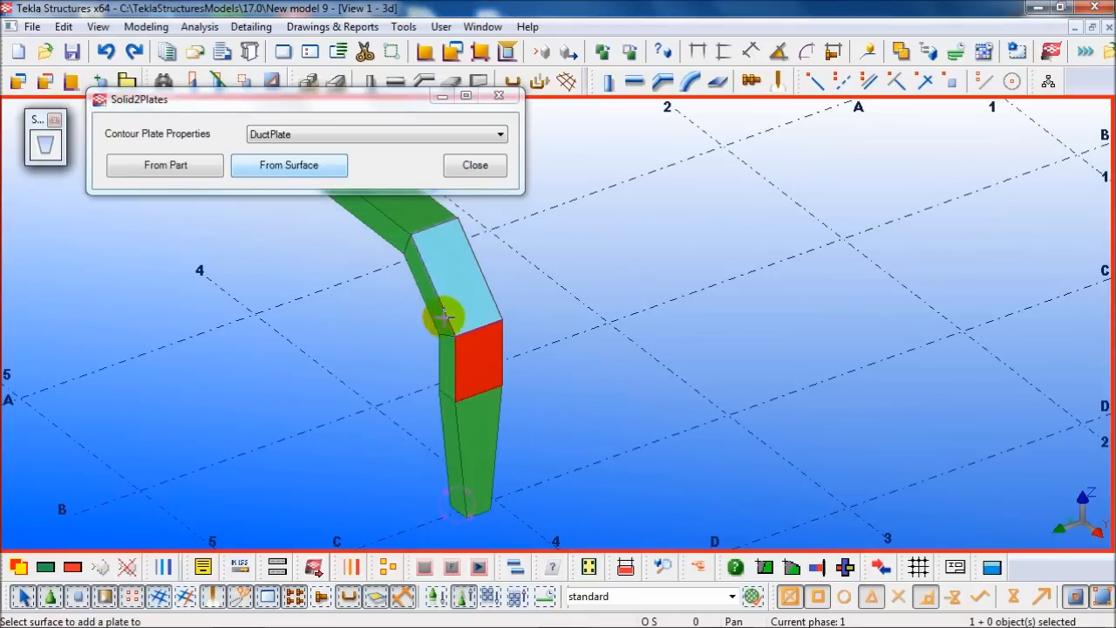
left_click(472, 415)
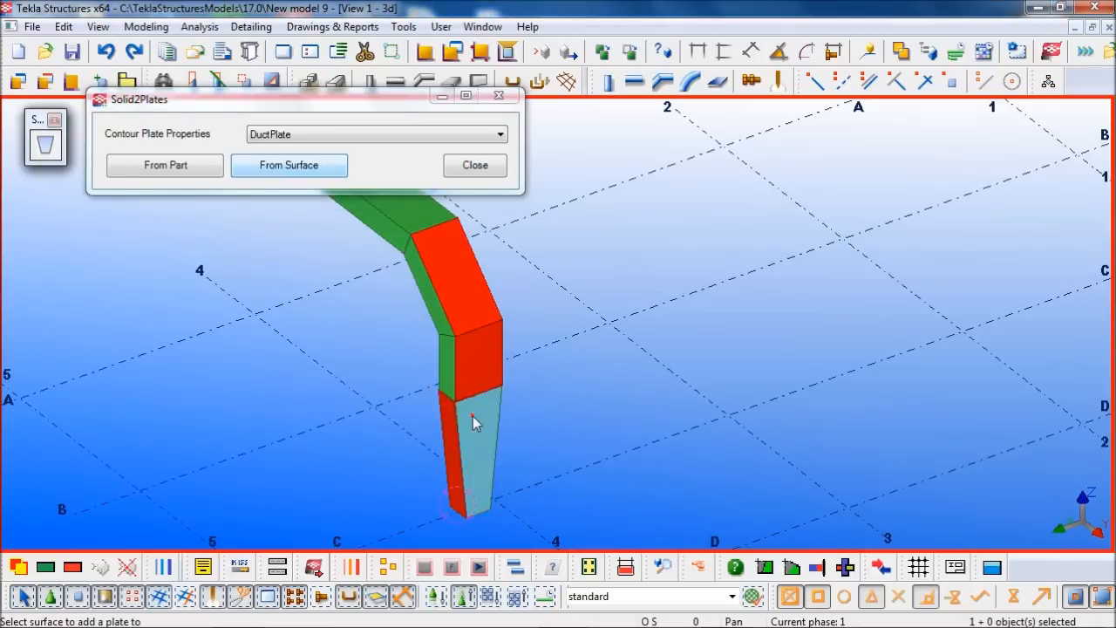
left_click(472, 416)
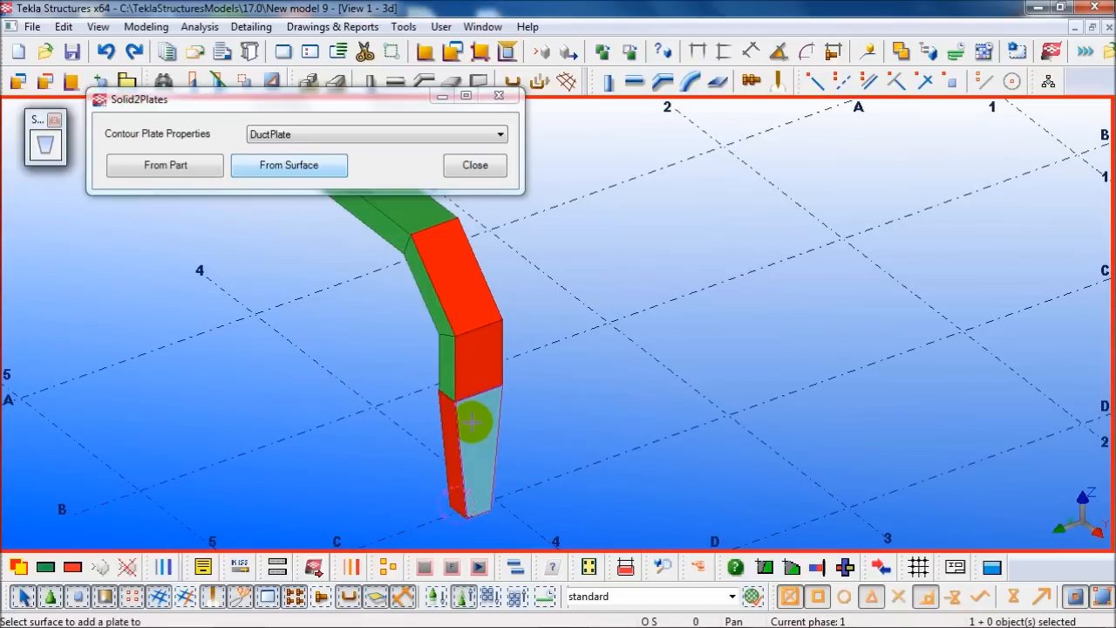
Inspect the attributes of the plate on the duct's upright section in its contour plate properties.
double_click(481, 365)
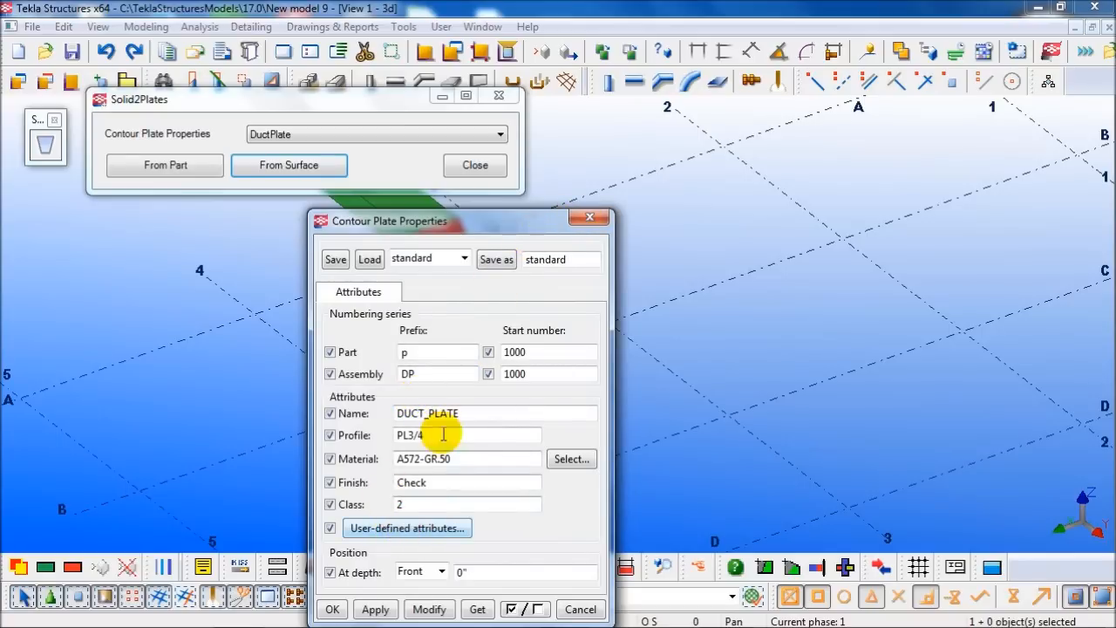
left_click(441, 262)
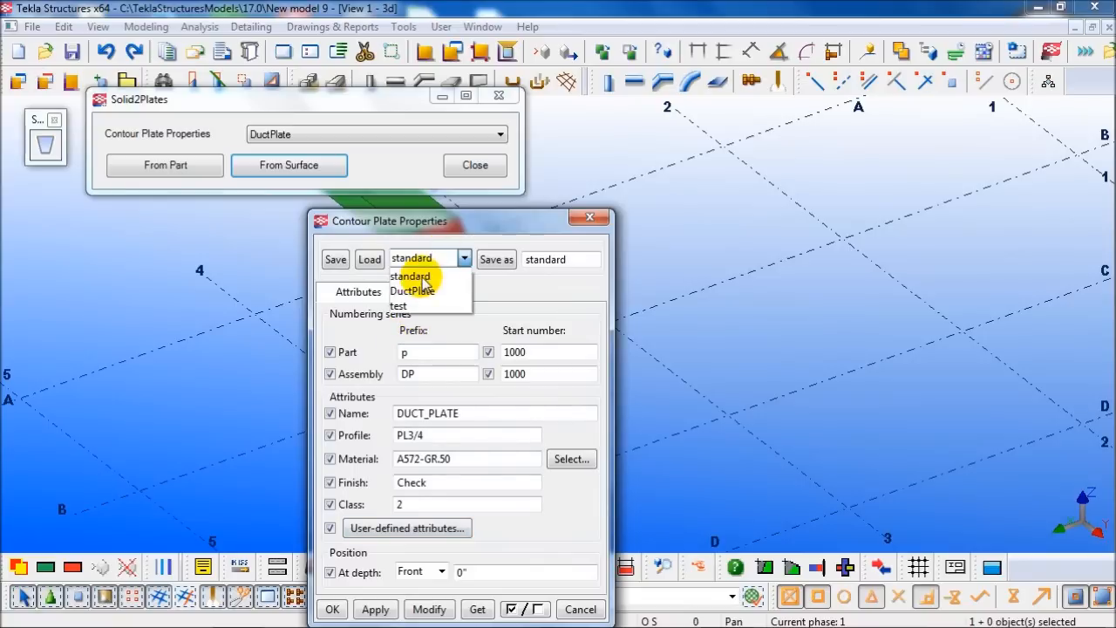
left_click(544, 222)
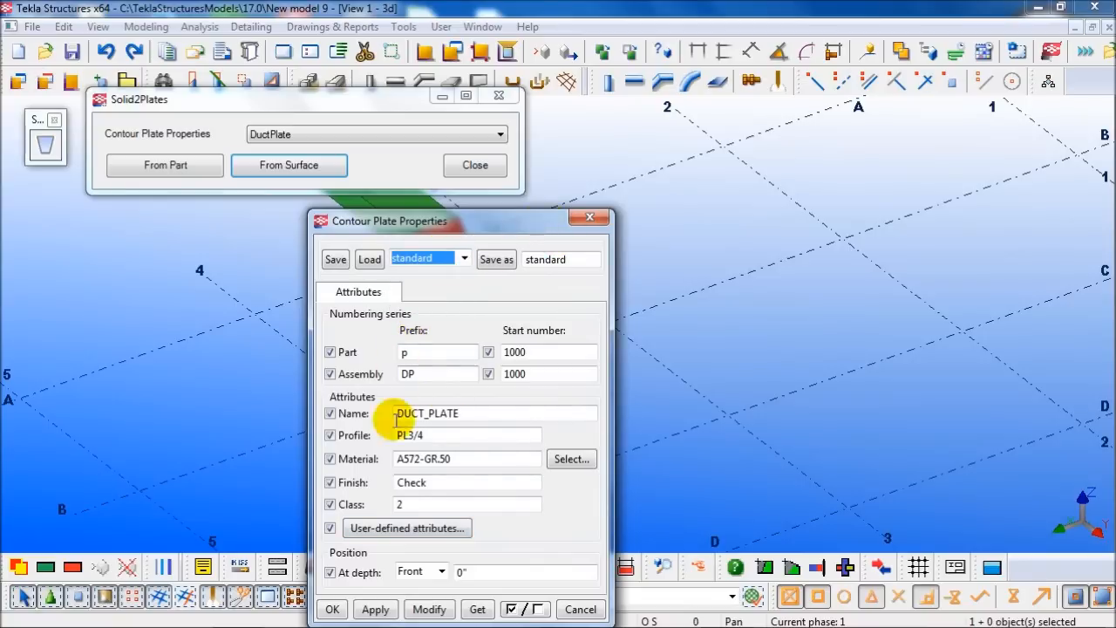
left_click(592, 217)
left_click(629, 214)
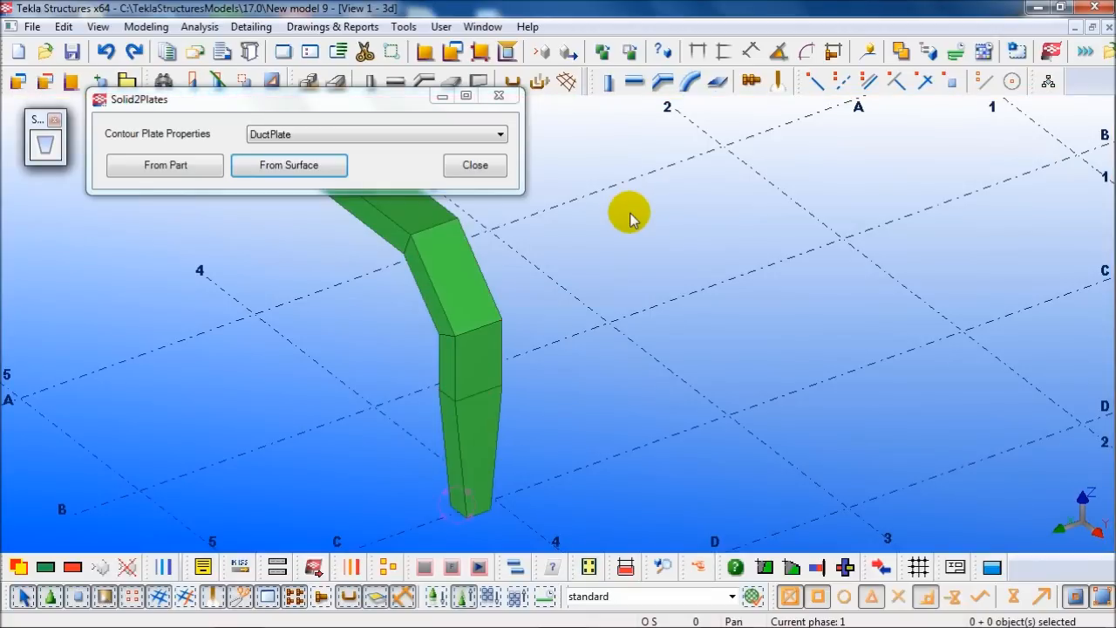
Create DuctPlate plates from the whole bent beam part and the whole tapered beam part.
left_click(336, 223)
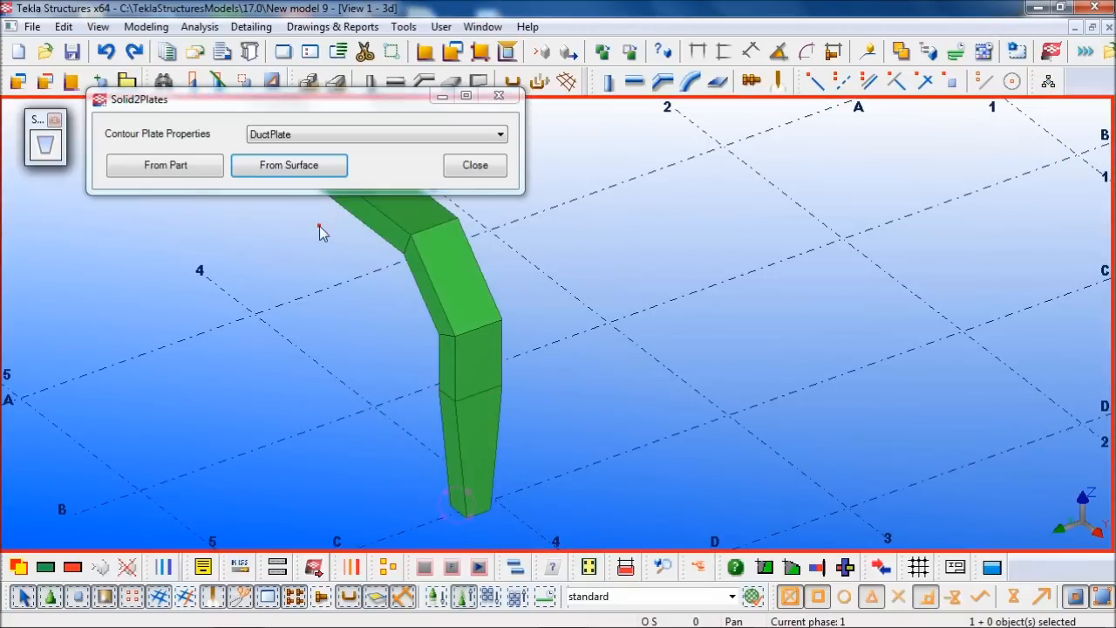
left_click(191, 170)
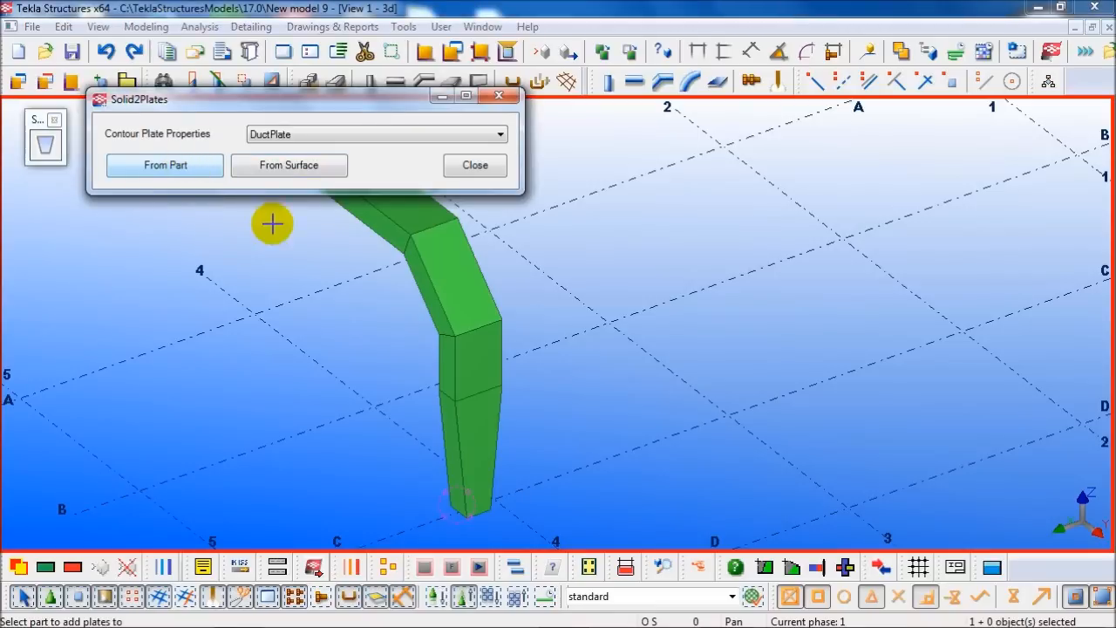
left_click(438, 263)
middle_click_drag(334, 303, 376, 337, "ctrl")
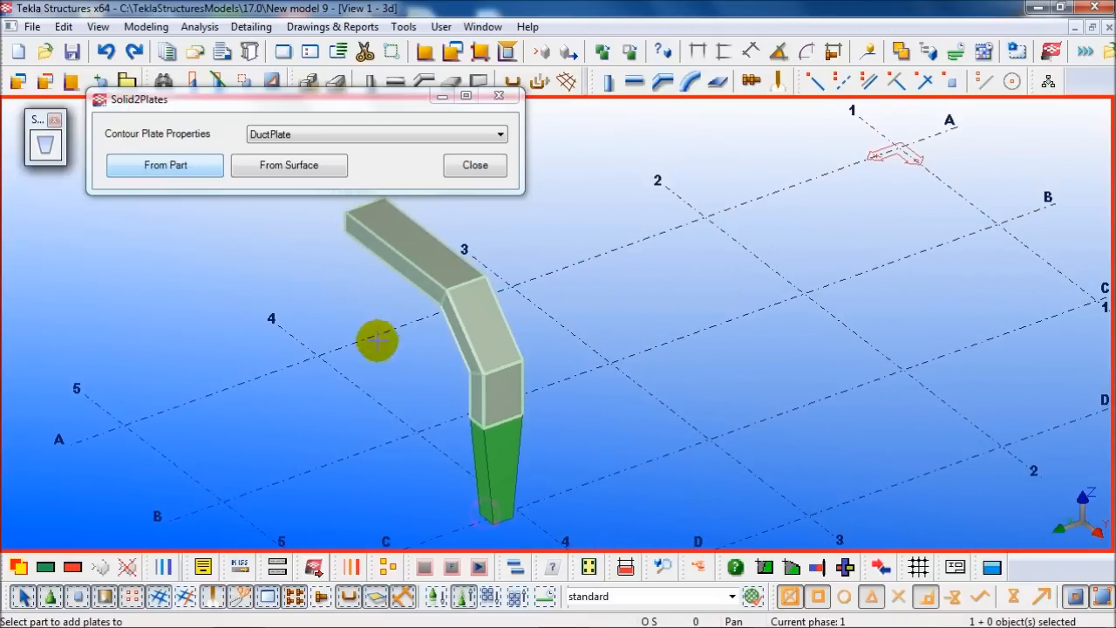
left_click(497, 446)
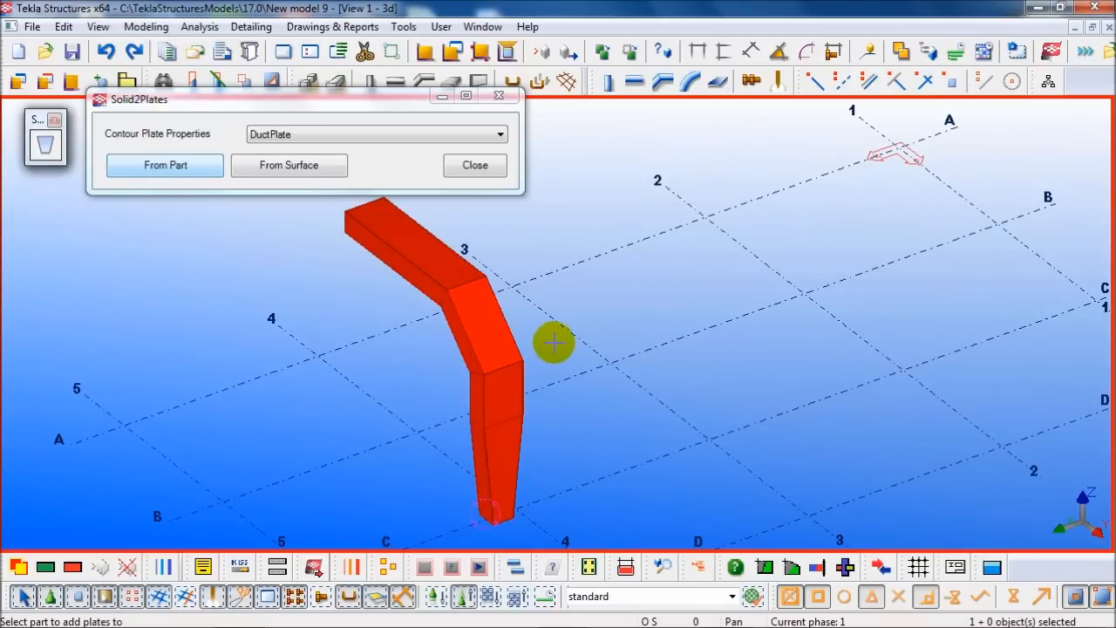
Inquire the assembly information of the plate on top of the horizontal duct section.
middle_click_drag(482, 399, 547, 425)
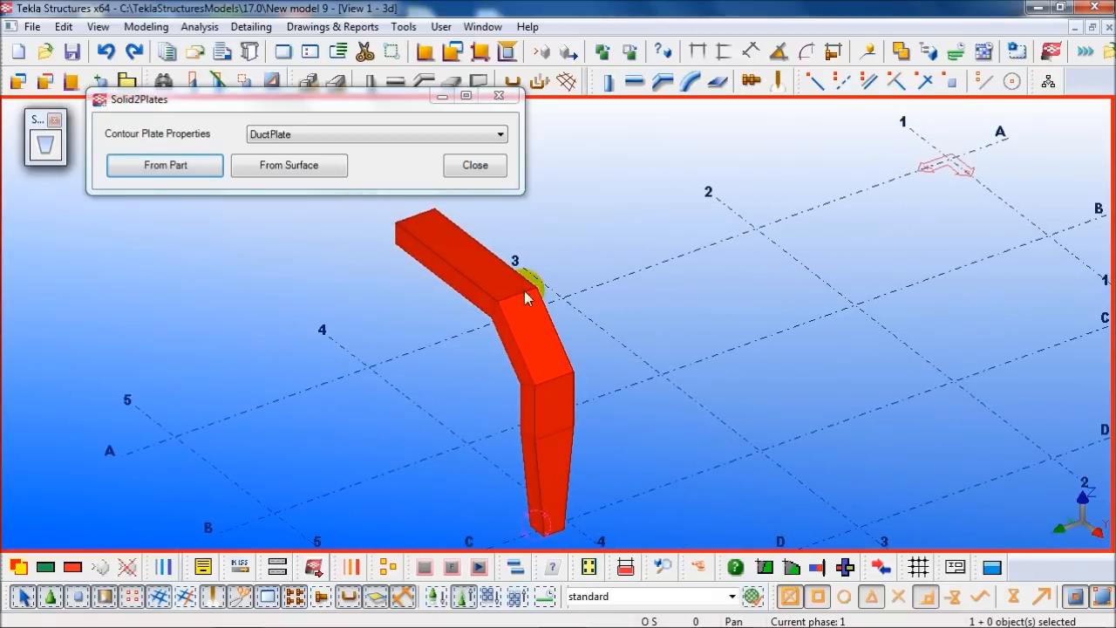
right_click(490, 269)
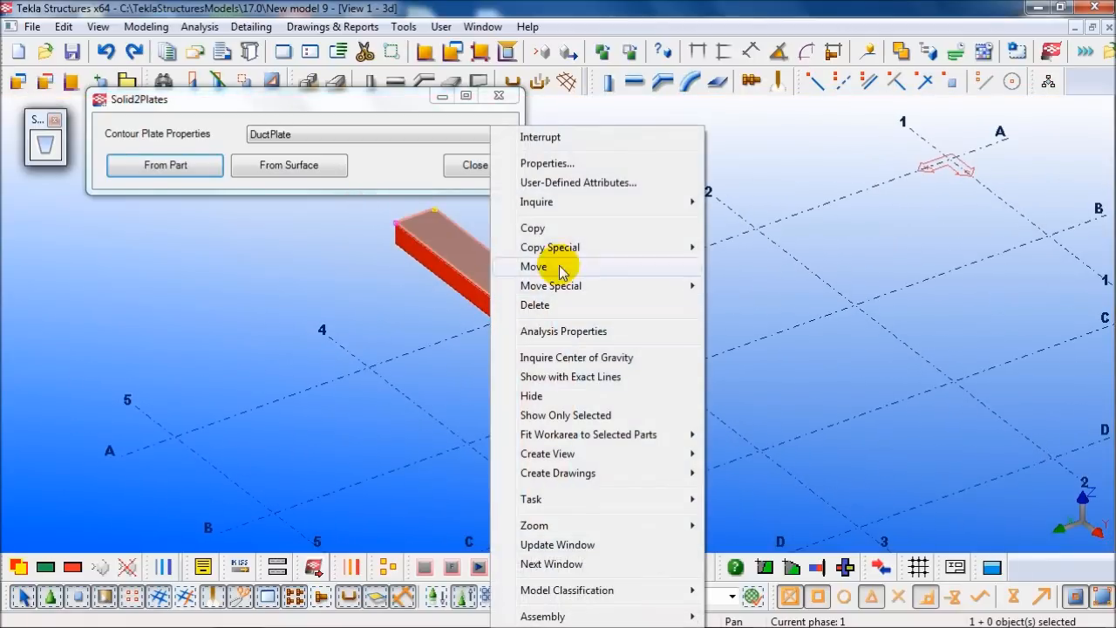
mouse_move(629, 203)
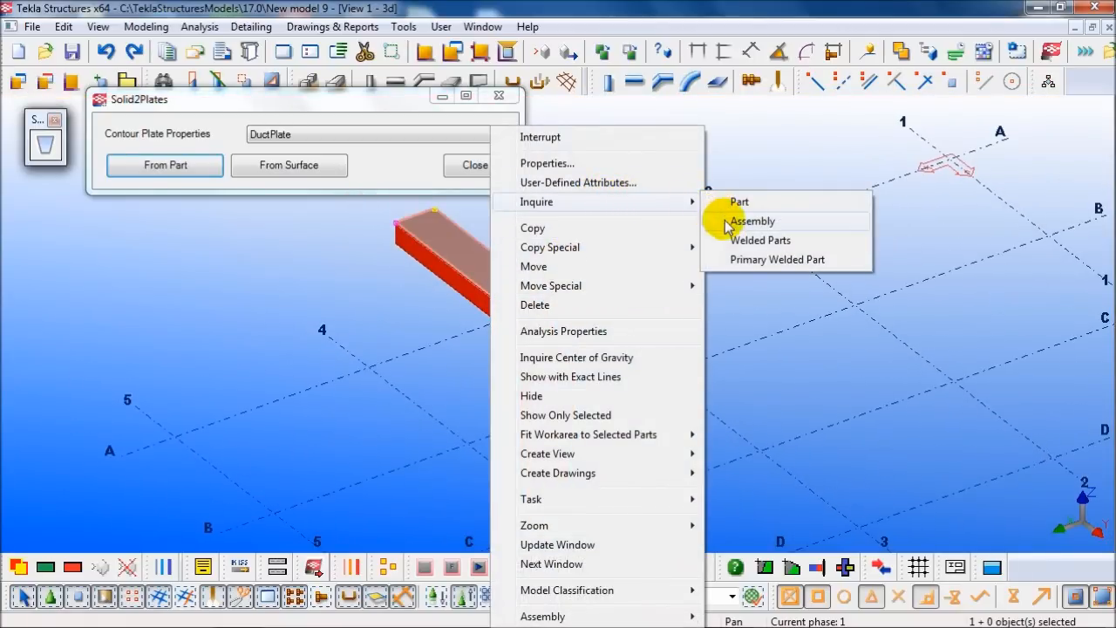
left_click(730, 221)
middle_click_drag(491, 339, 326, 344)
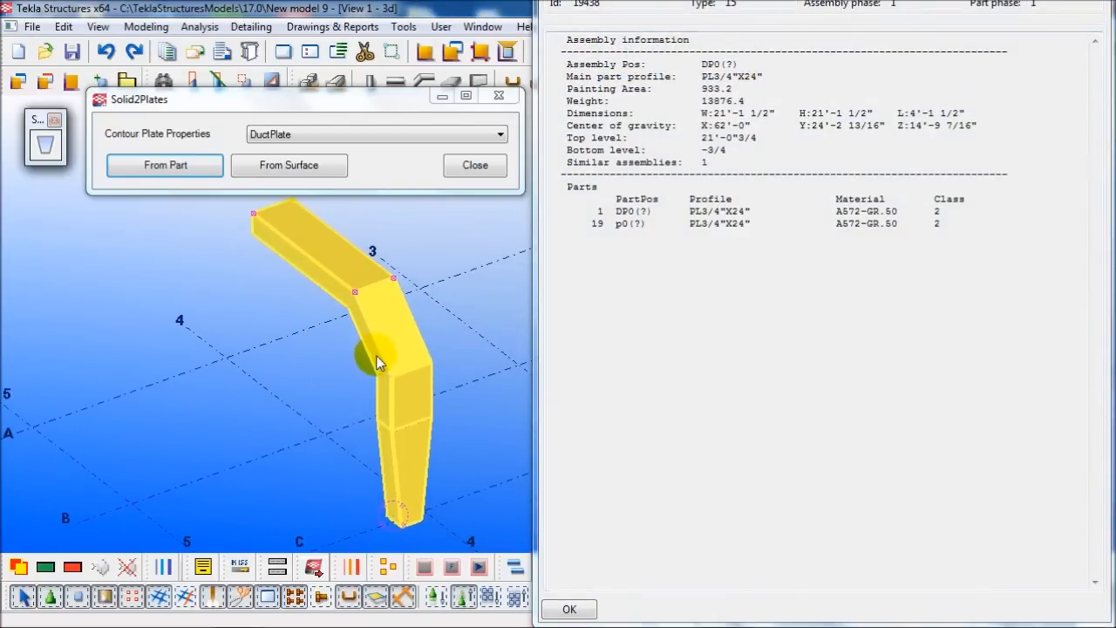
left_click(565, 607)
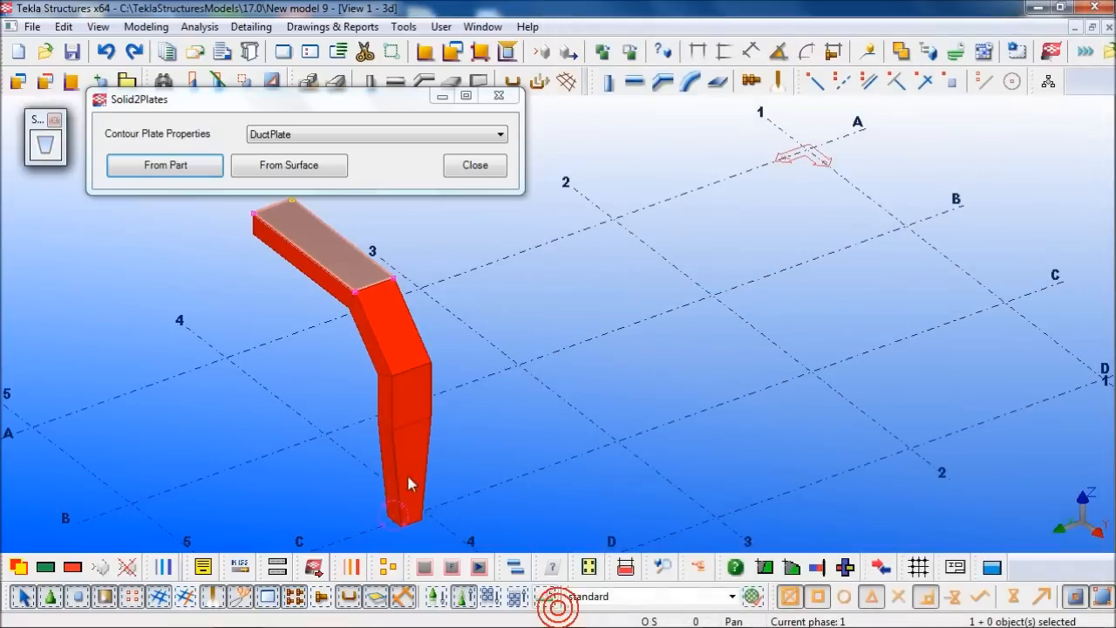
left_click(330, 390)
Delete the end plate closing off the free end of the horizontal duct section.
scroll(329, 390, "up", 5)
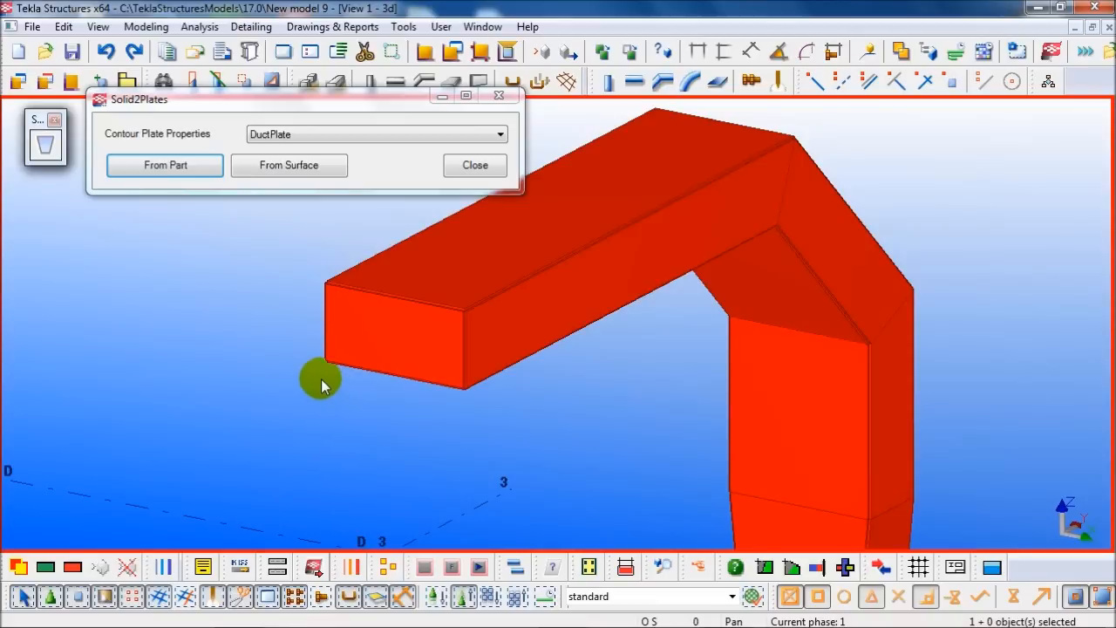
left_click(376, 342)
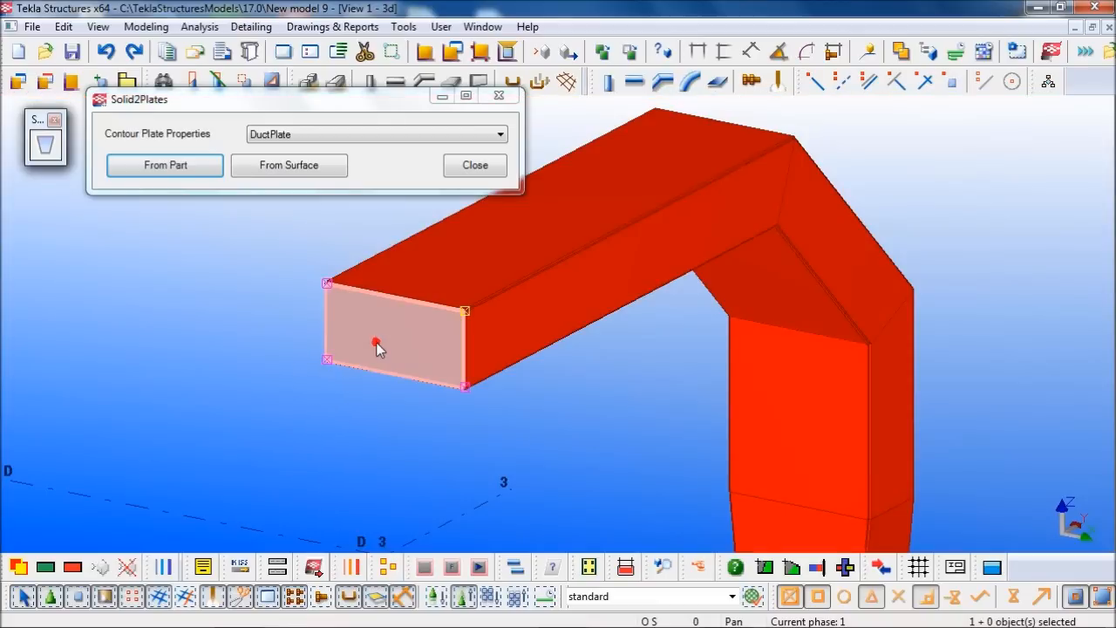
left_click(404, 408)
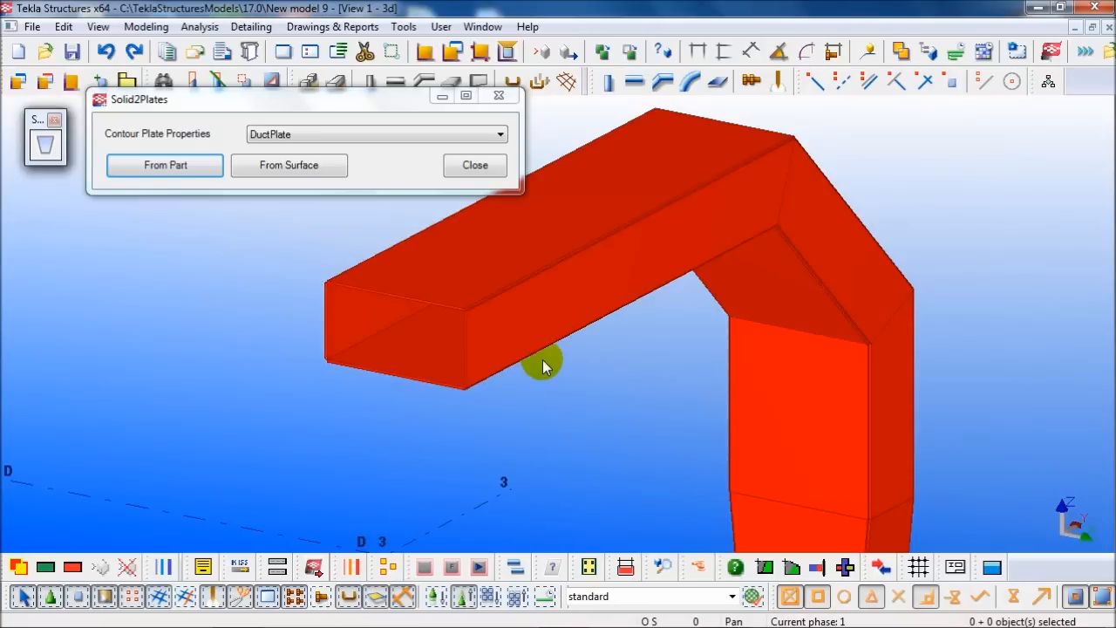
Display the parts as transparent and delete the internal plates at the joint between the upright and tapered duct sections.
middle_click_drag(695, 395, 596, 319)
key("ctrl+2")
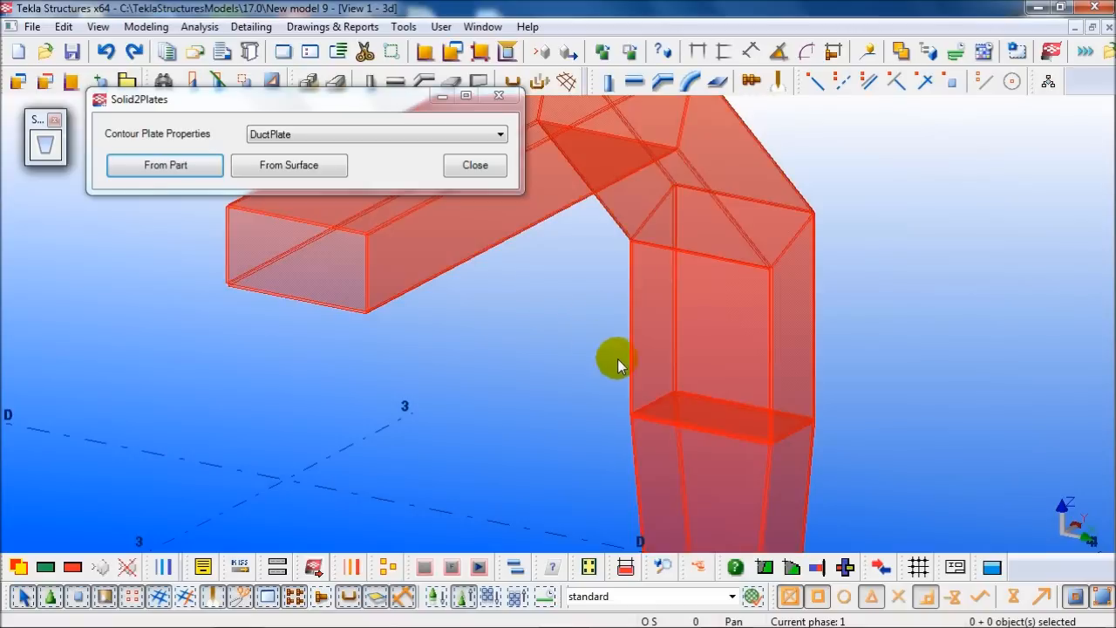
left_click(687, 412)
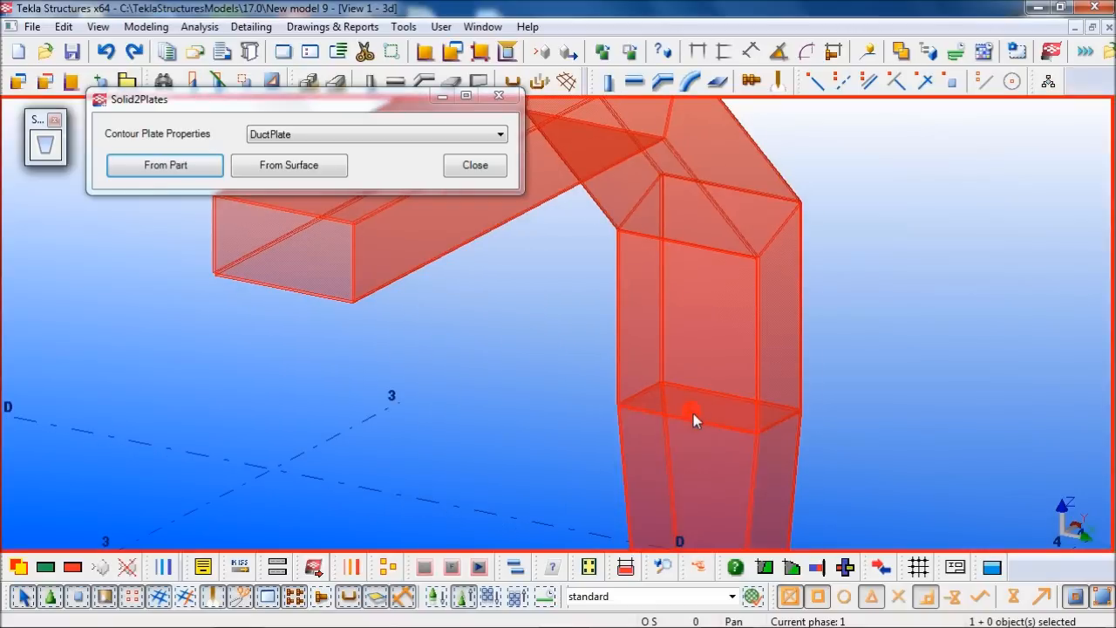
scroll(770, 422, "up", 5)
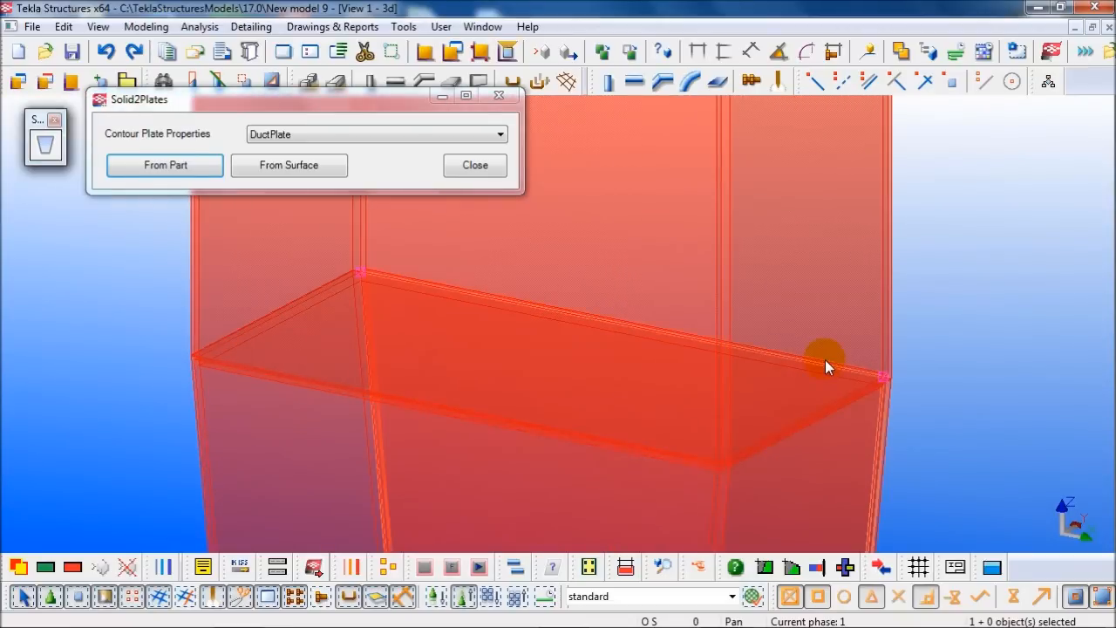
left_click(824, 359)
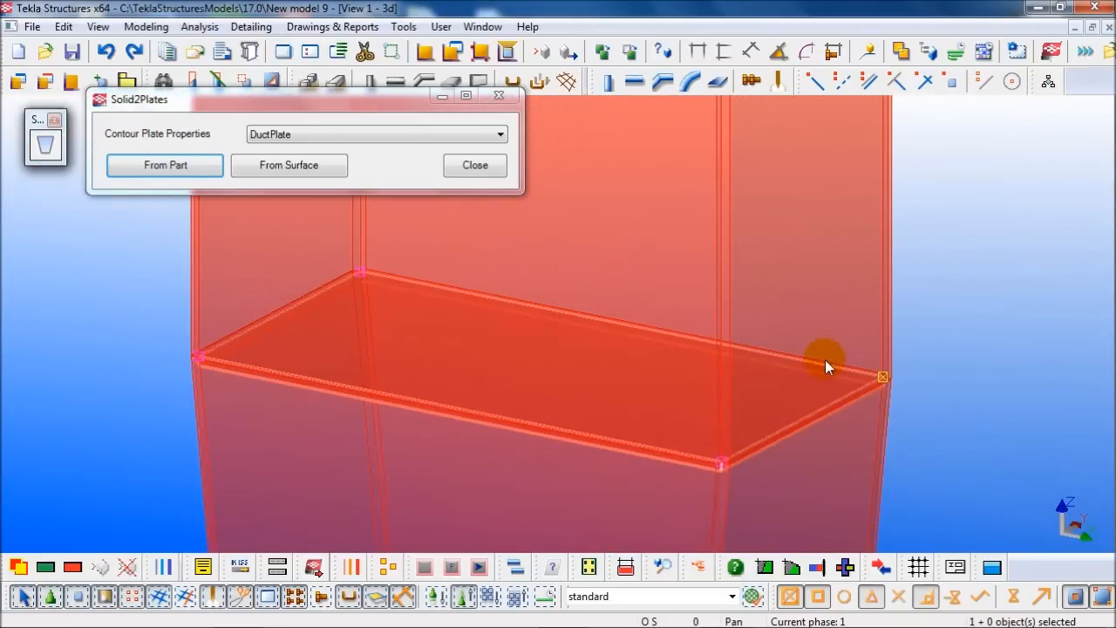
key("Escape")
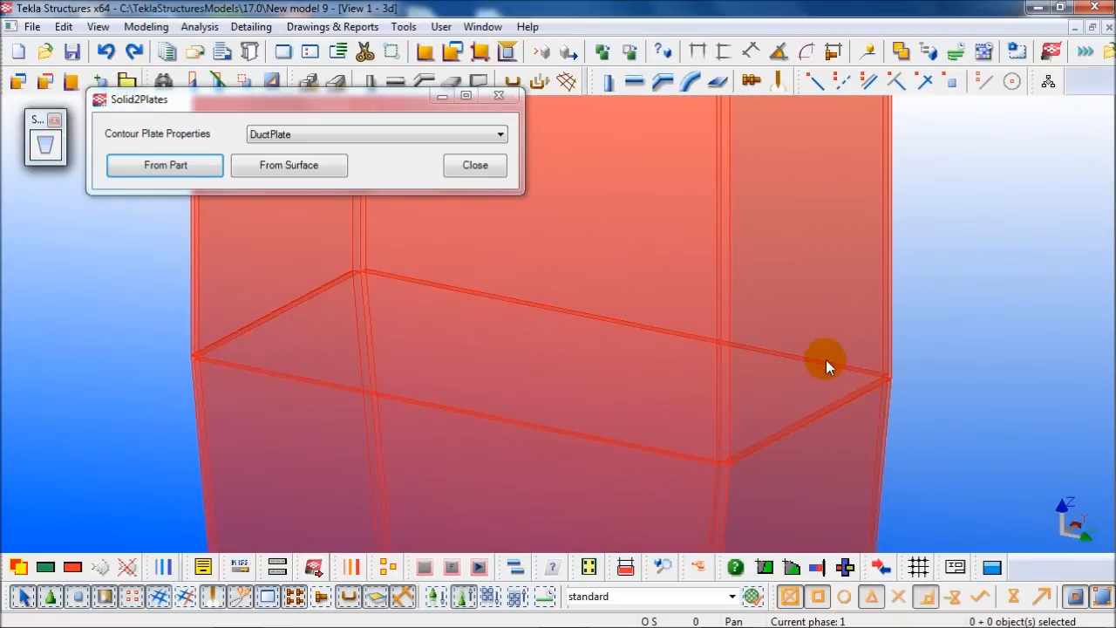
scroll(825, 359, "down", 2)
scroll(820, 356, "down", 5)
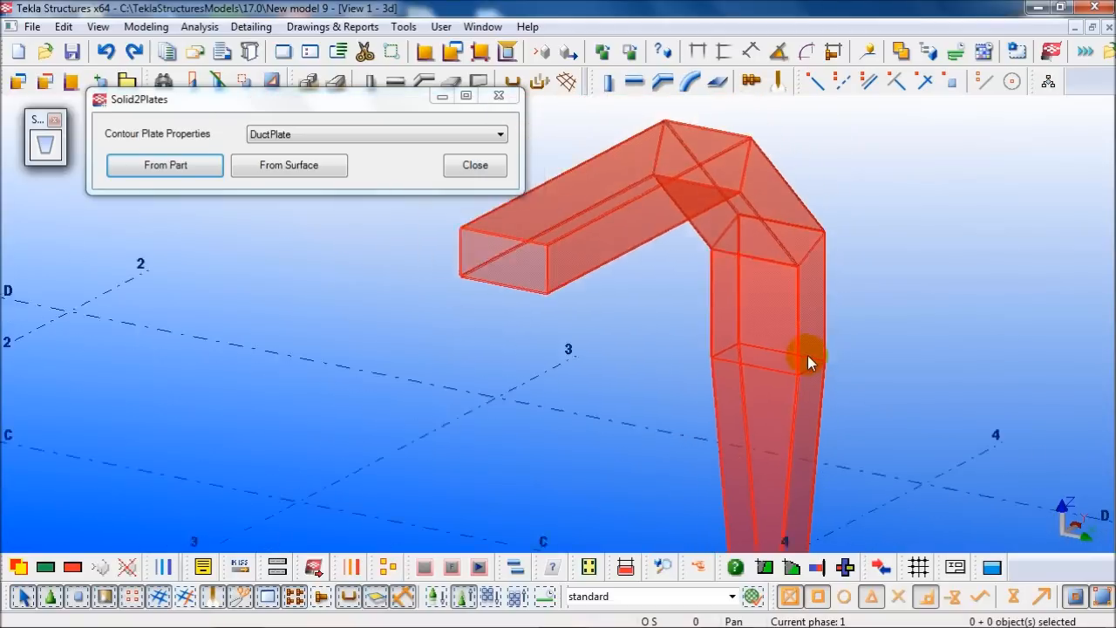
scroll(806, 357, "down", 2)
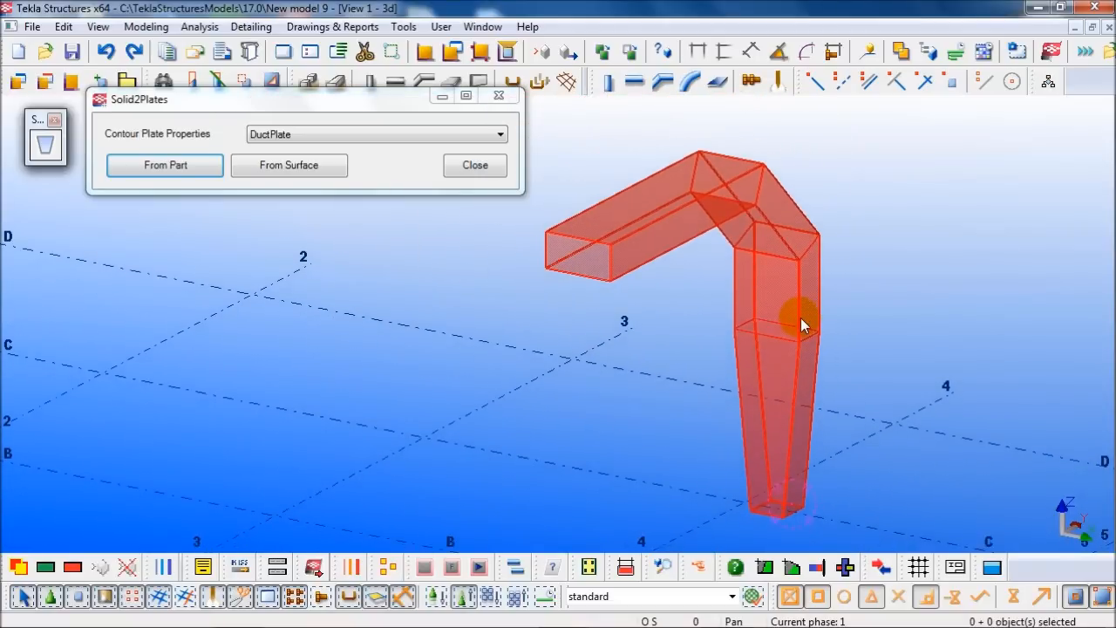